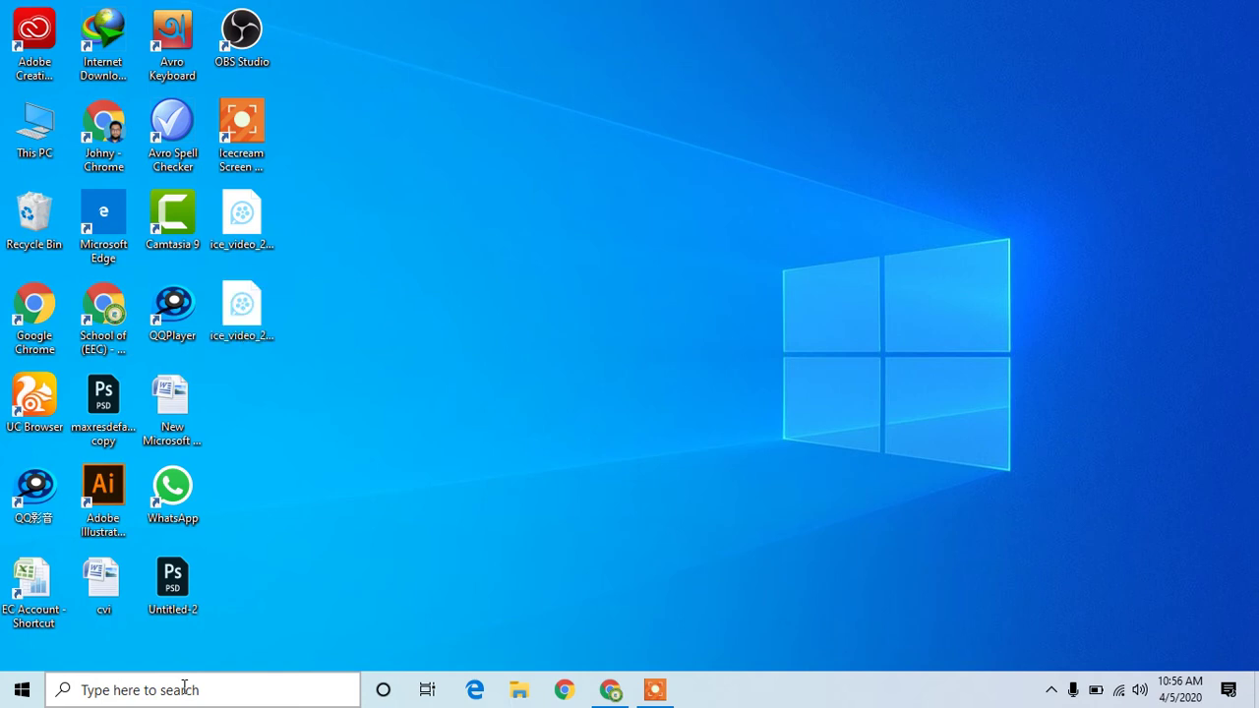
# Search 'zoo' in Windows Start and launch the Zoom app
pyautogui.click(184, 688)
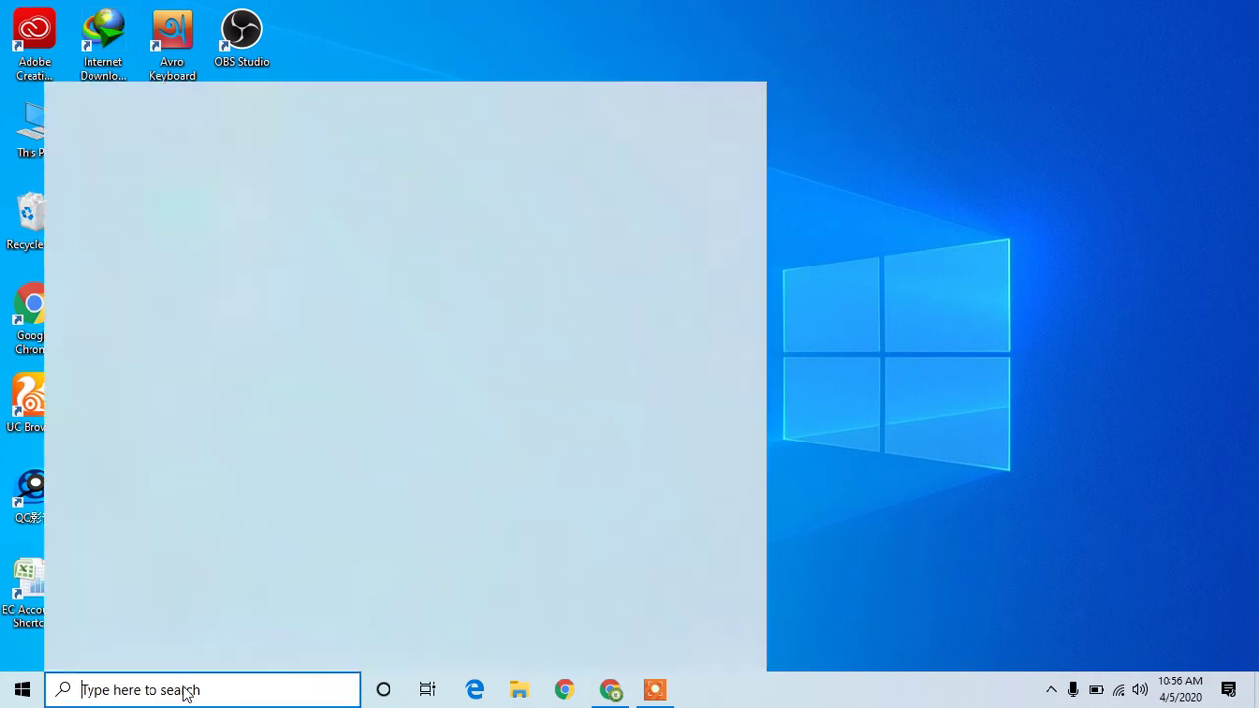
pyautogui.write('zoo')
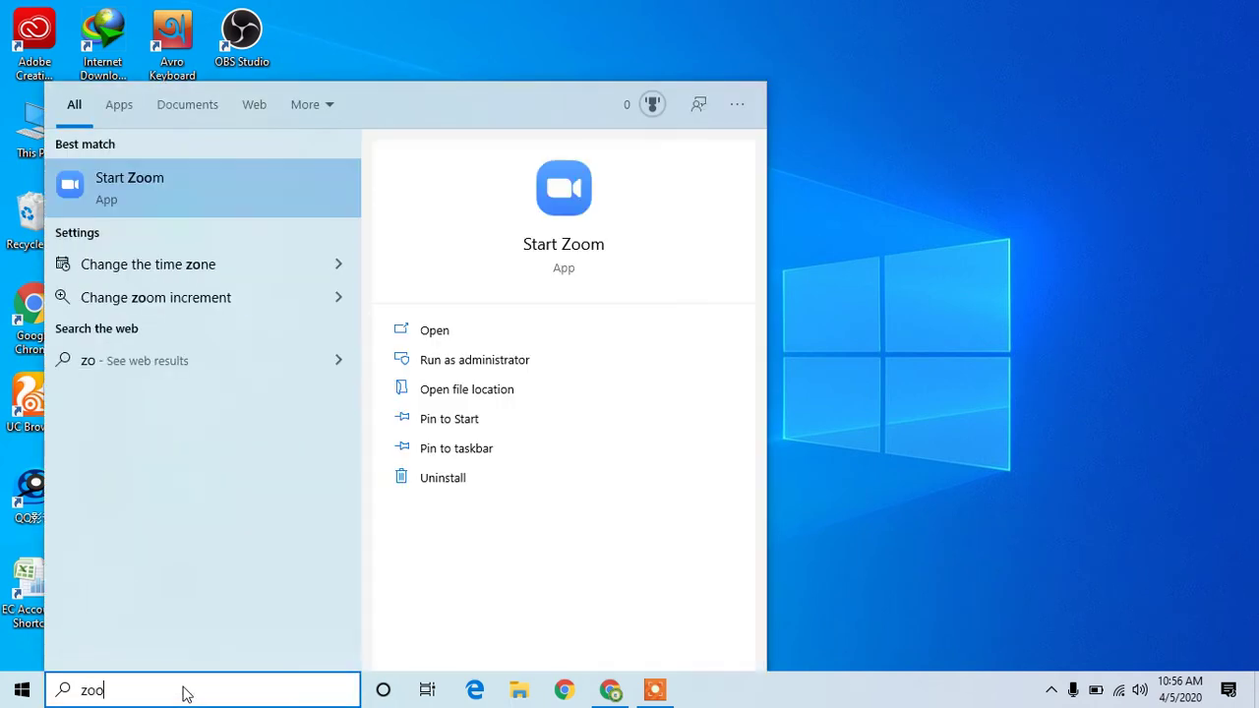
pyautogui.click(438, 334)
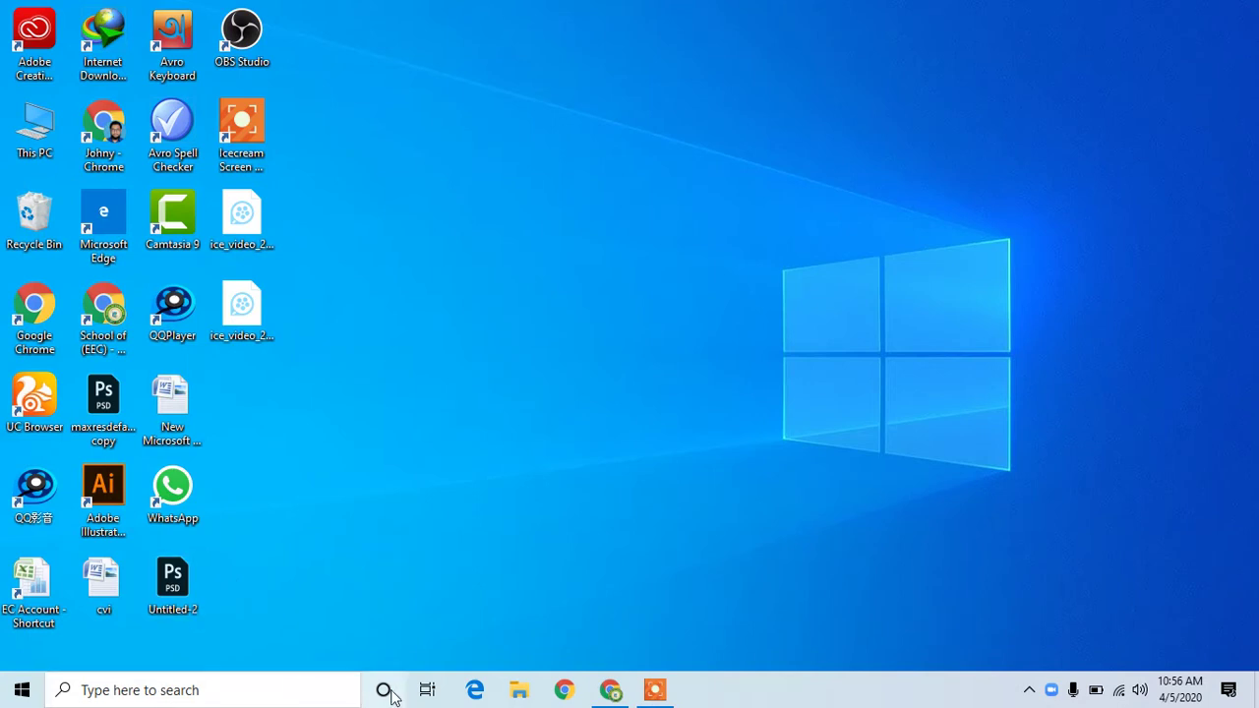
# Bring up the Zoom start window, then pause and resume the Icecream screen recording
pyautogui.click(1052, 691)
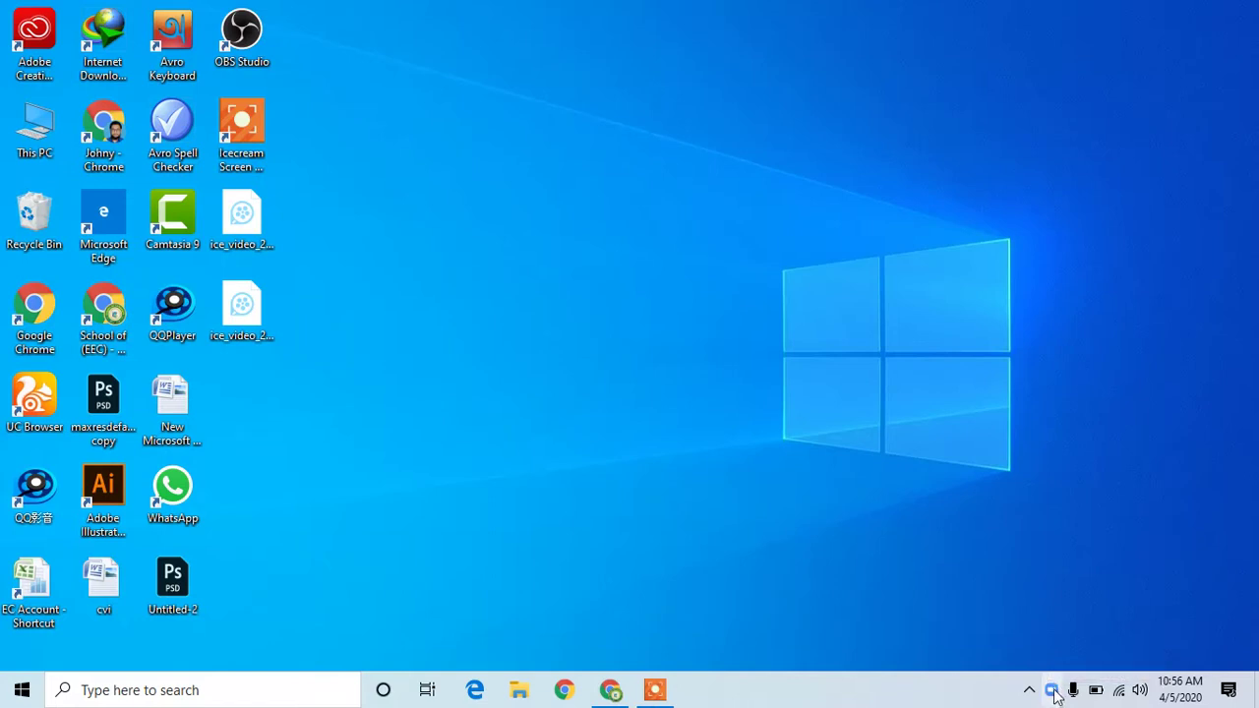
pyautogui.click(656, 695)
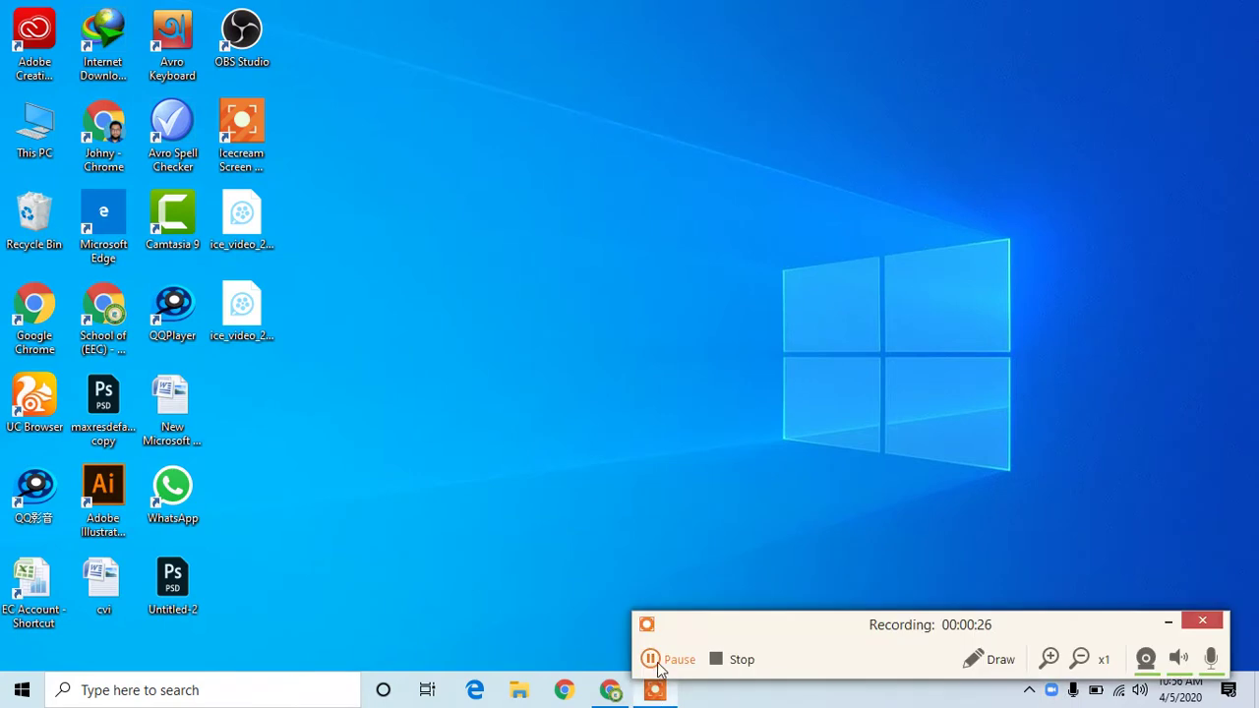
pyautogui.click(661, 669)
pyautogui.click(661, 669)
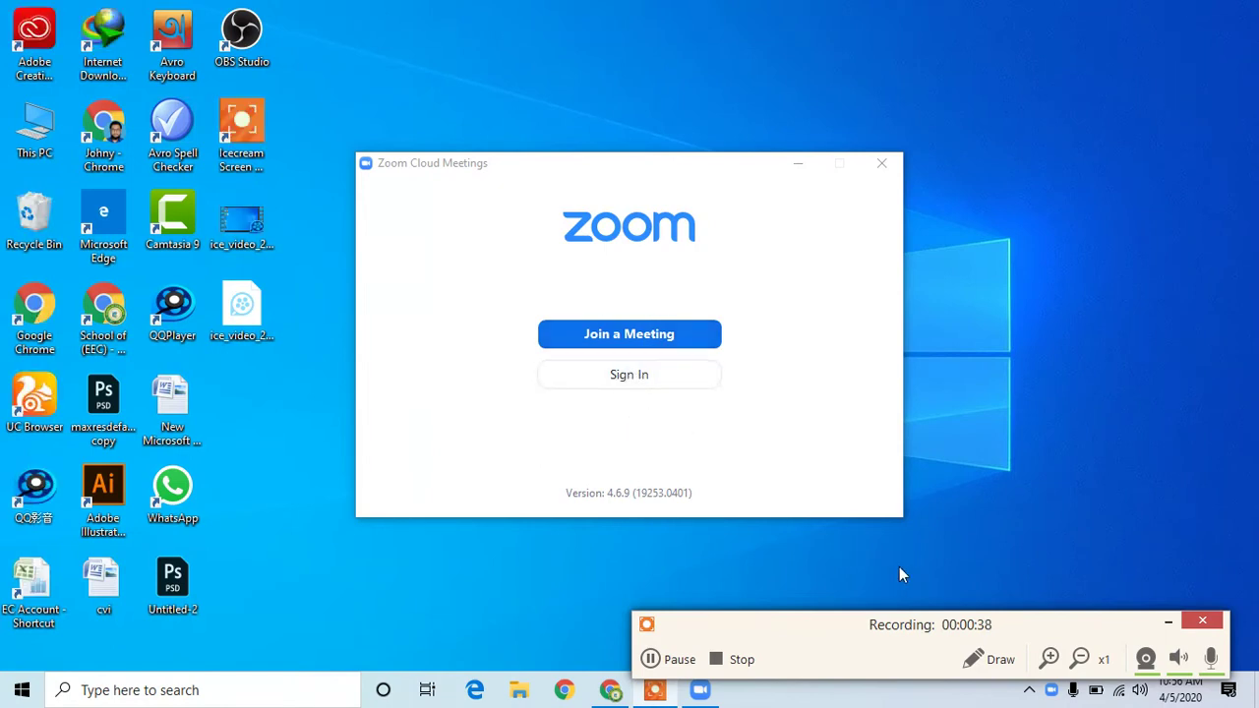
# Sign in to Zoom with a Google account
pyautogui.click(629, 383)
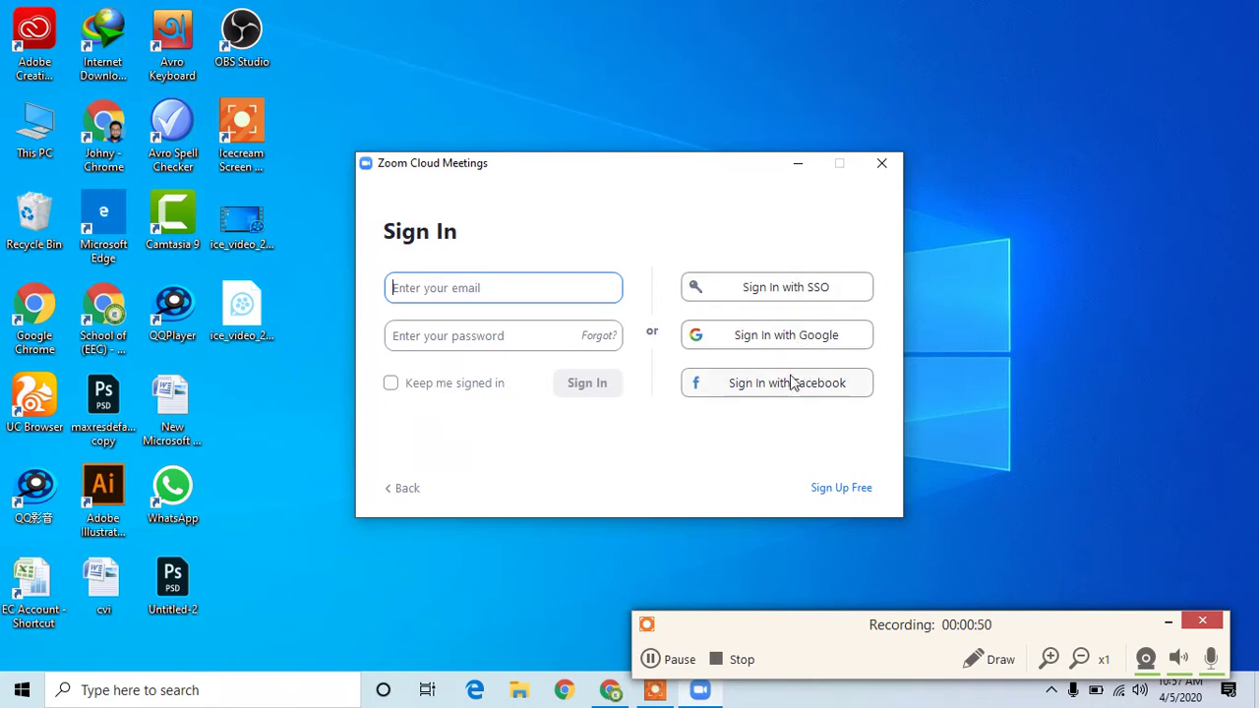
pyautogui.click(787, 338)
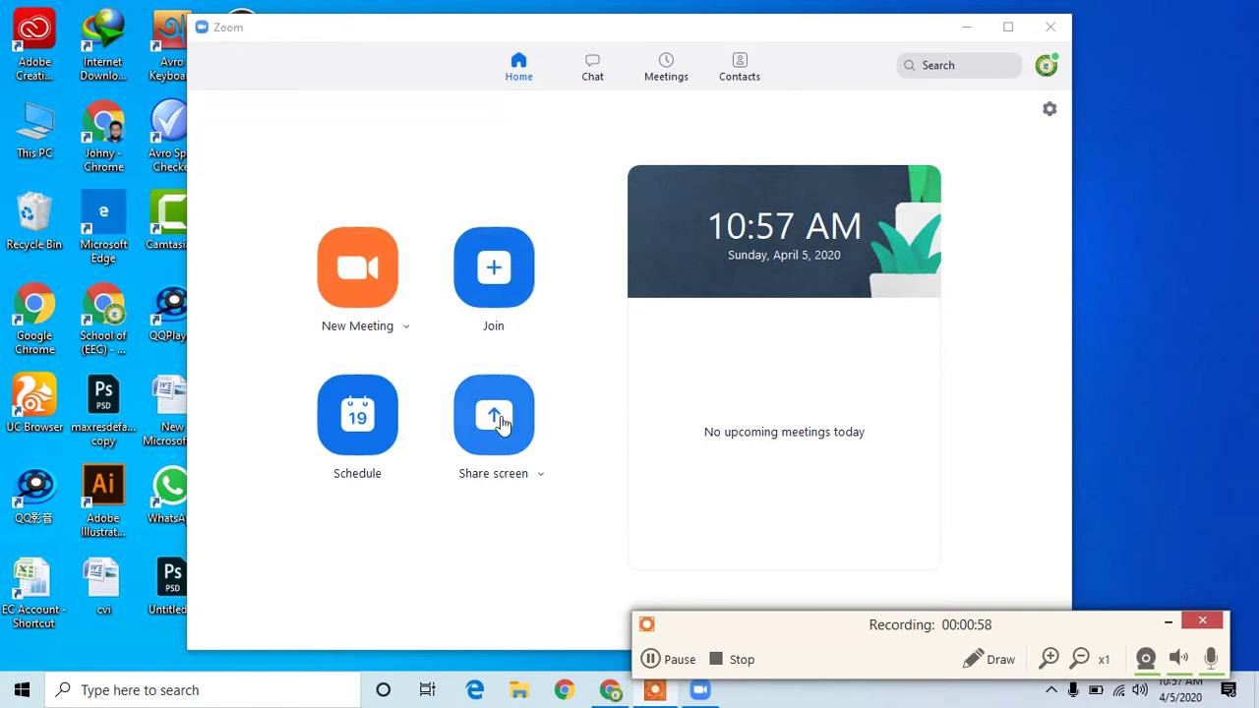
# Start a new meeting, maximize its window, join with computer audio, and move the recorder bar aside
pyautogui.click(357, 273)
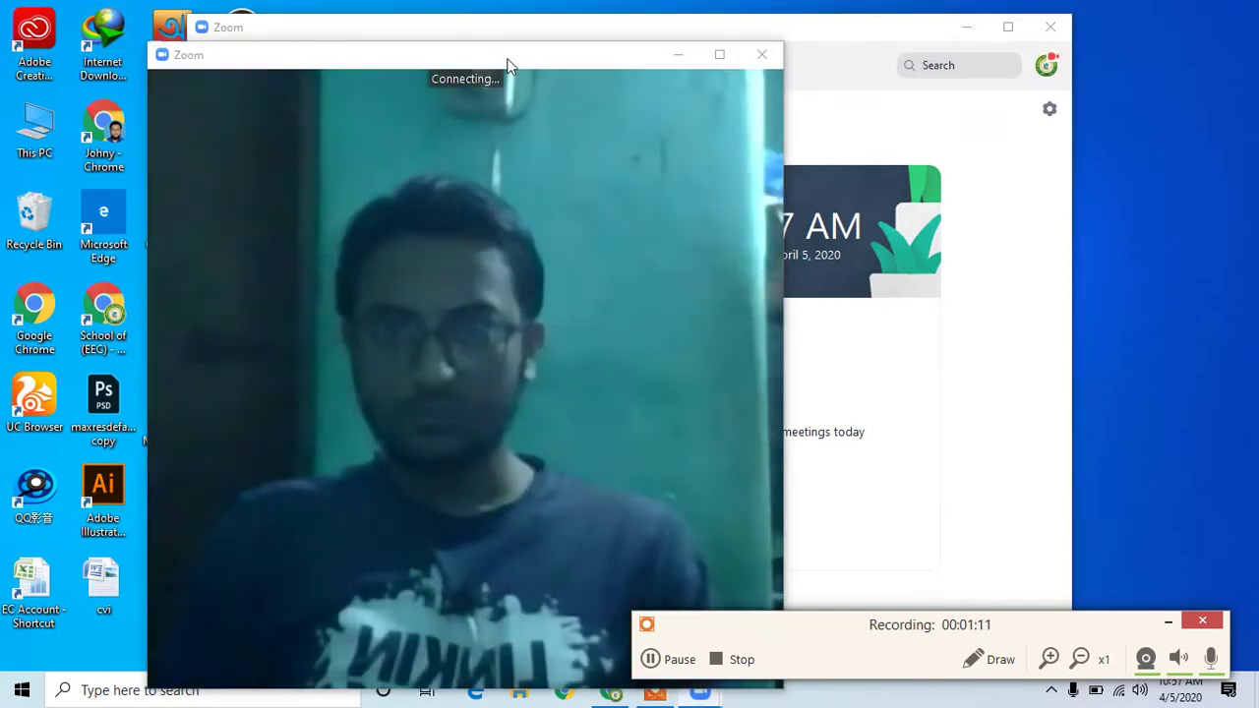
pyautogui.moveTo(509, 62); pyautogui.dragTo(522, 14)
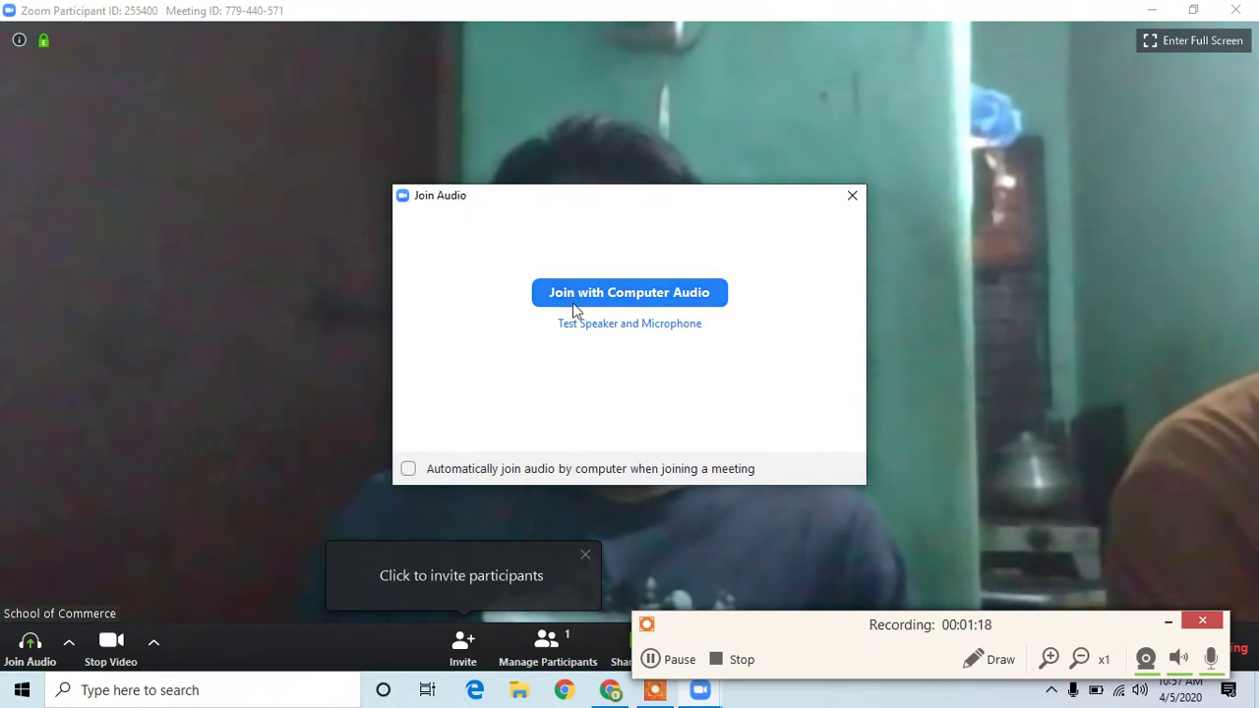
pyautogui.click(631, 295)
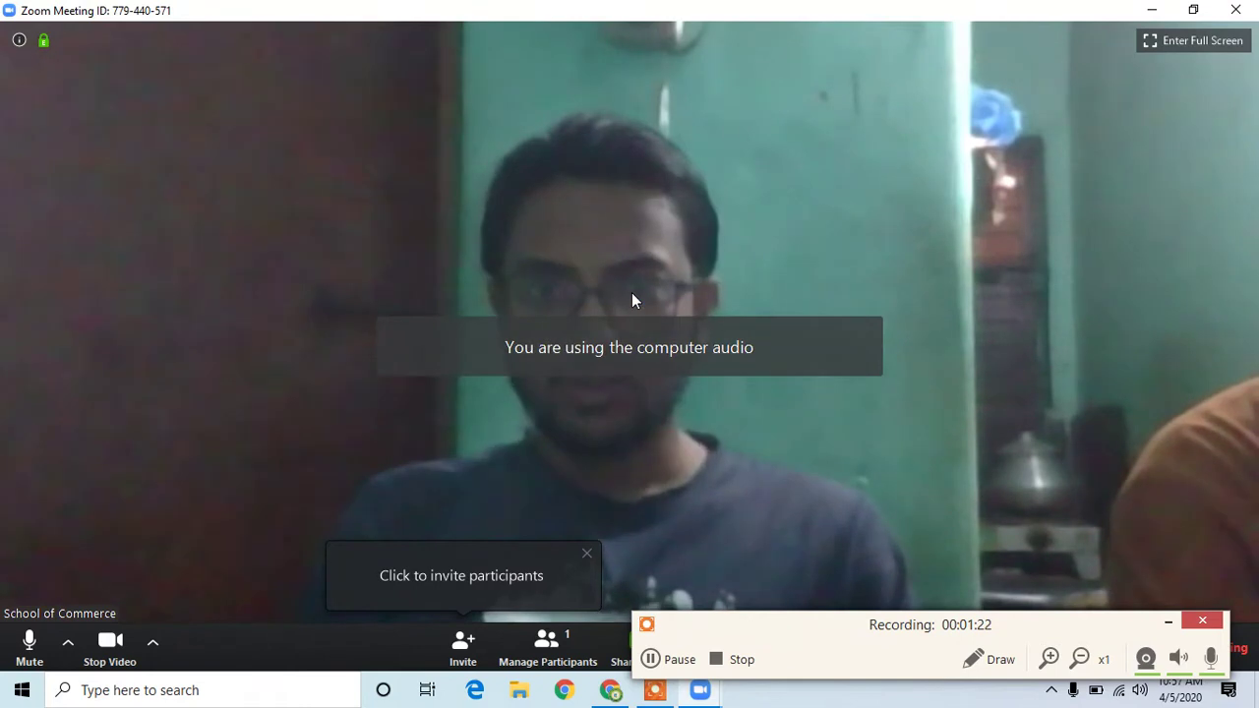
pyautogui.moveTo(1020, 626); pyautogui.dragTo(1141, 707)
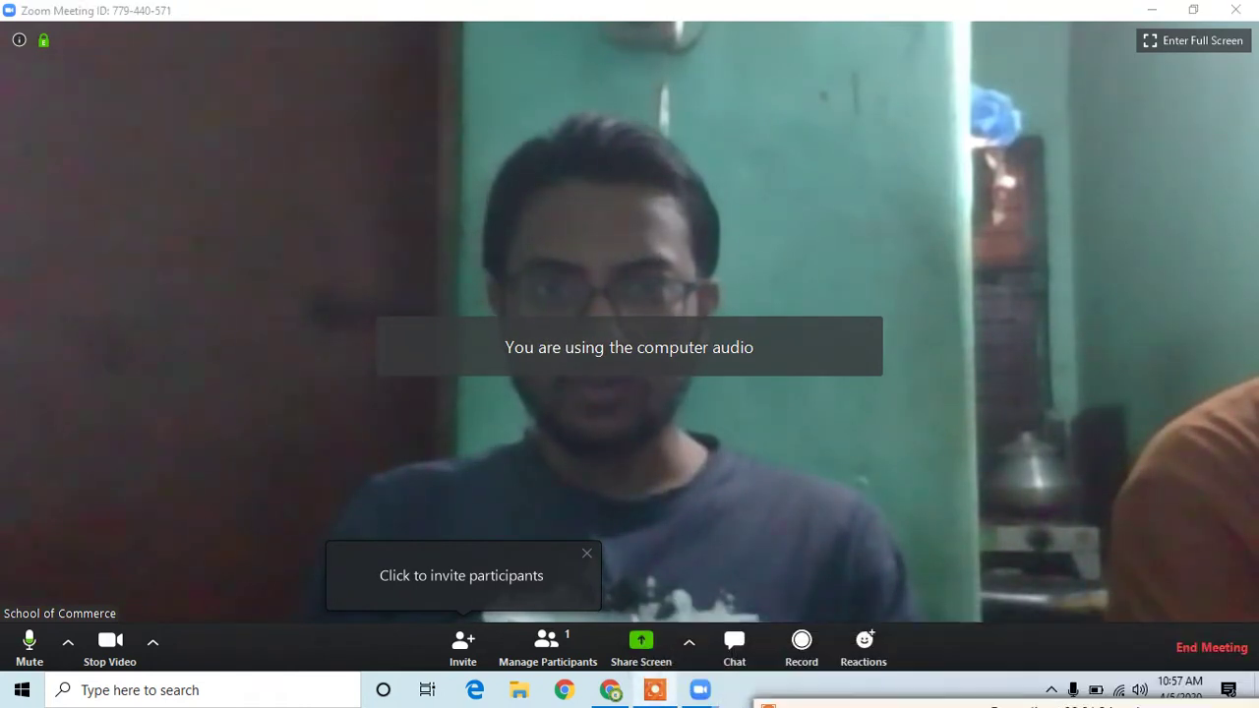
# Copy the meeting invitation link, test-pasting it into the contact filter, clearing it, and copying it again
pyautogui.click(476, 661)
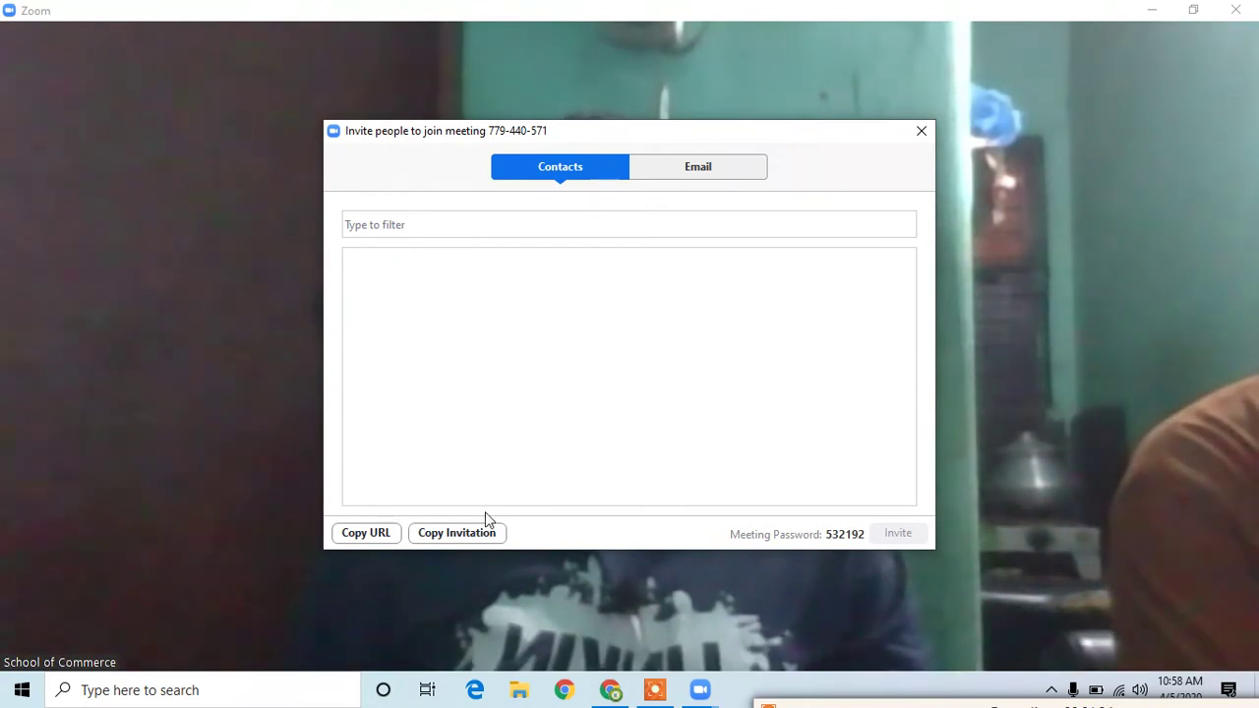
pyautogui.click(380, 536)
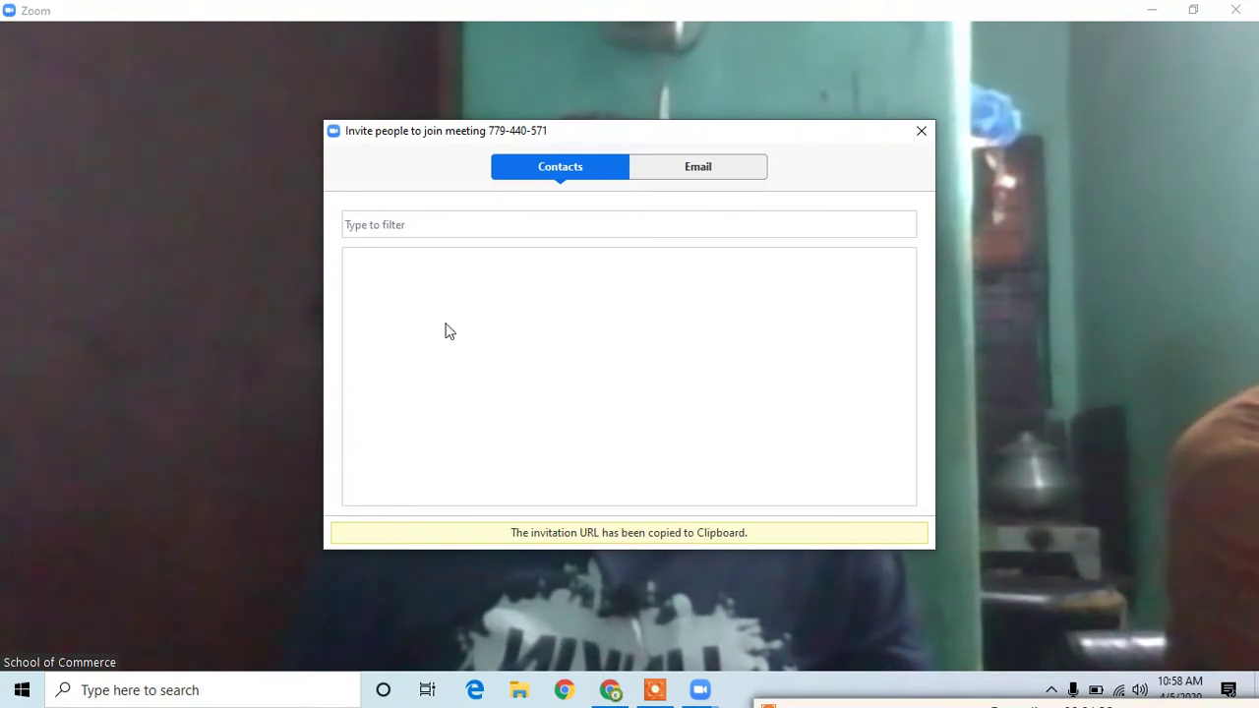
pyautogui.click(474, 230)
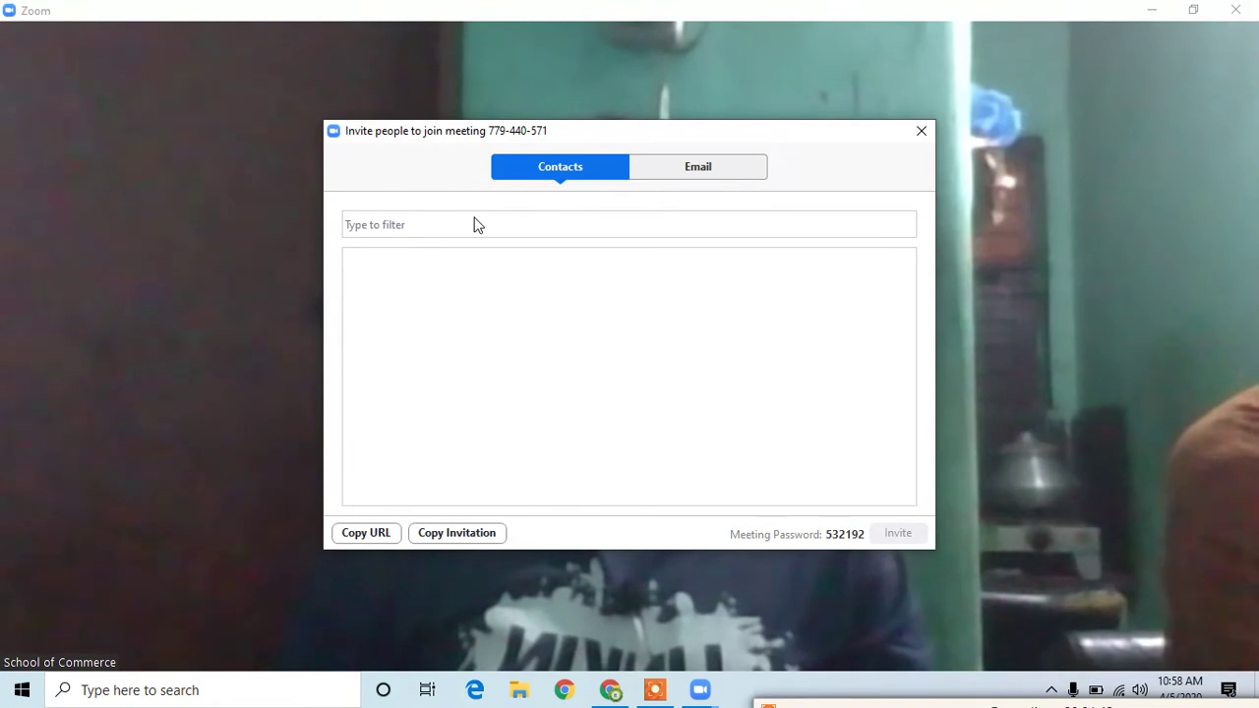
pyautogui.hotkey('ctrl', 'v')
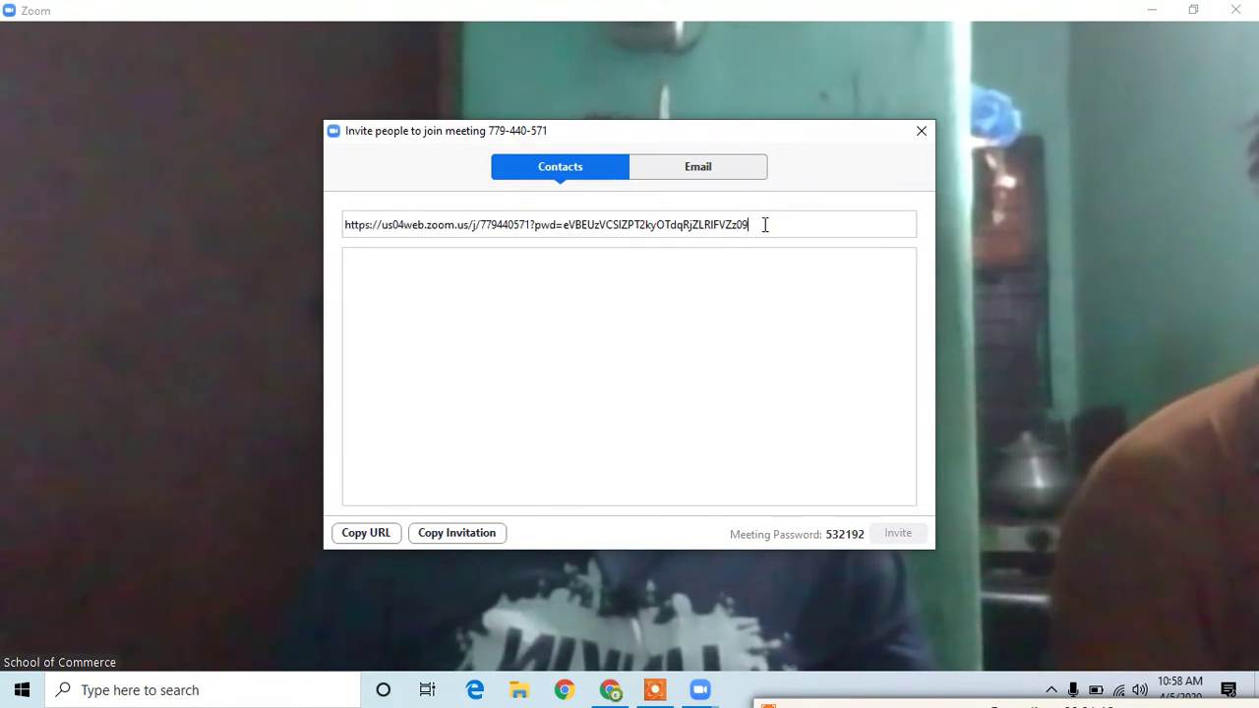
pyautogui.moveTo(764, 225); pyautogui.dragTo(344, 225)
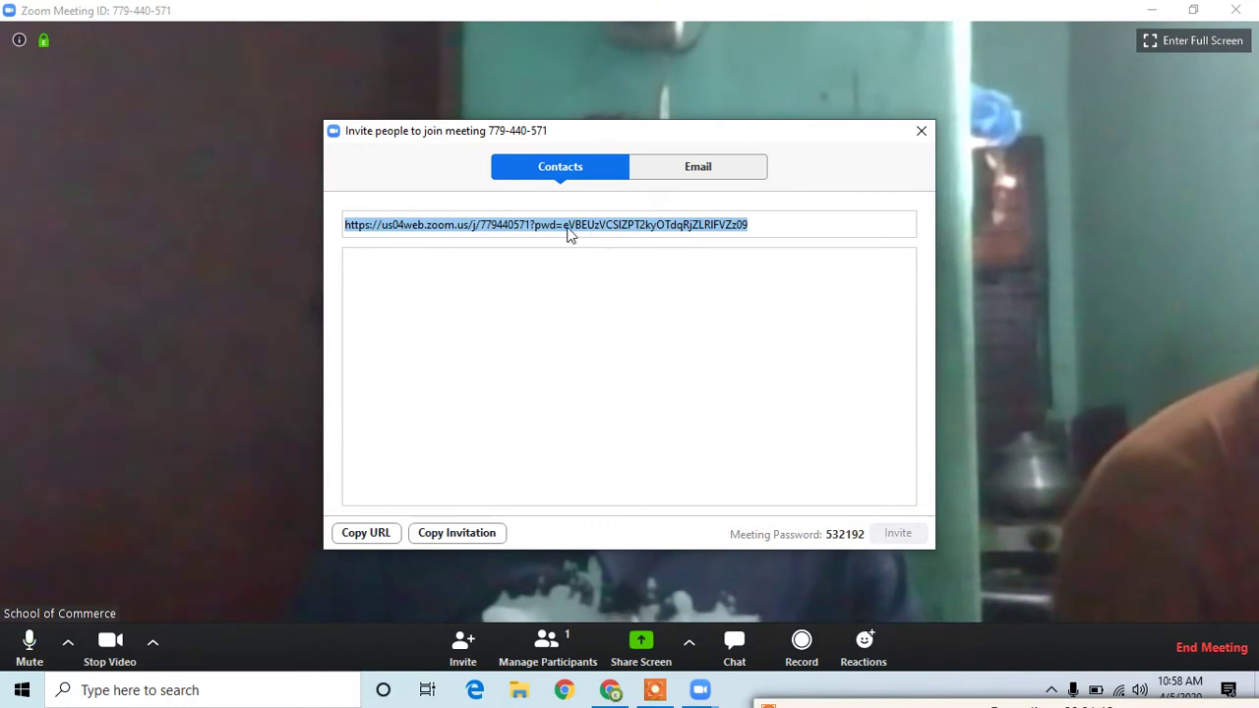
pyautogui.press('BackSpace')
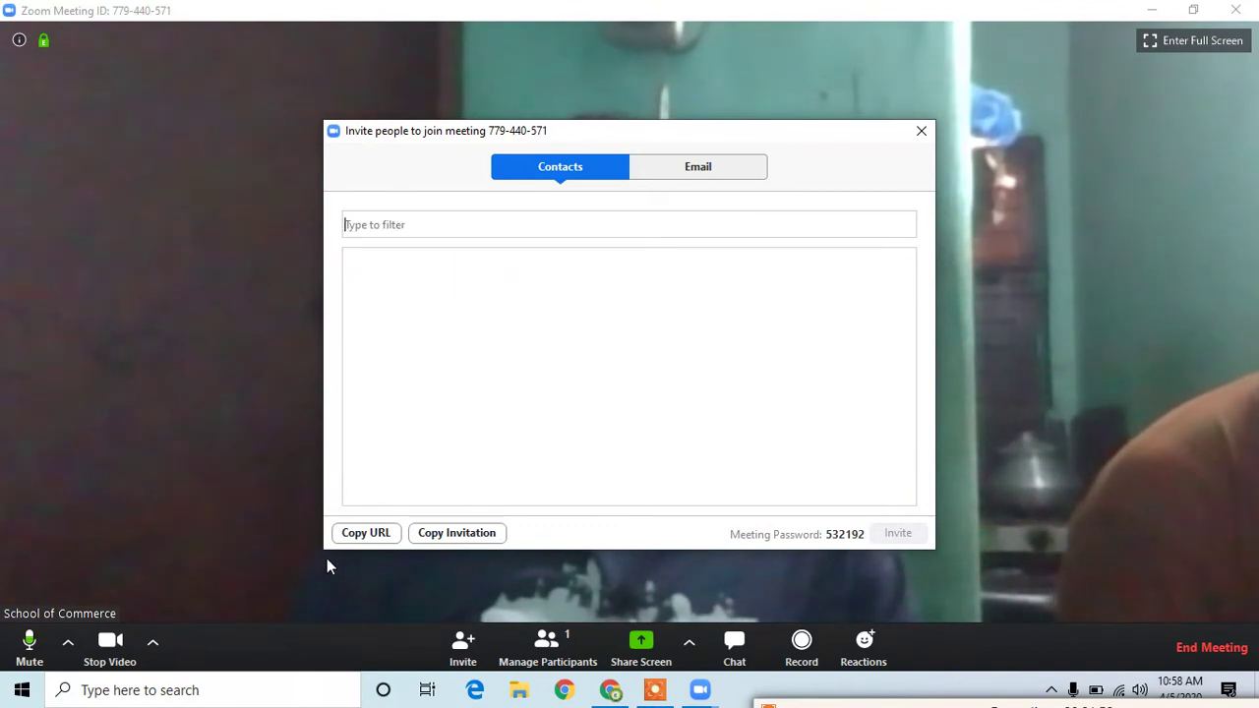
pyautogui.click(357, 536)
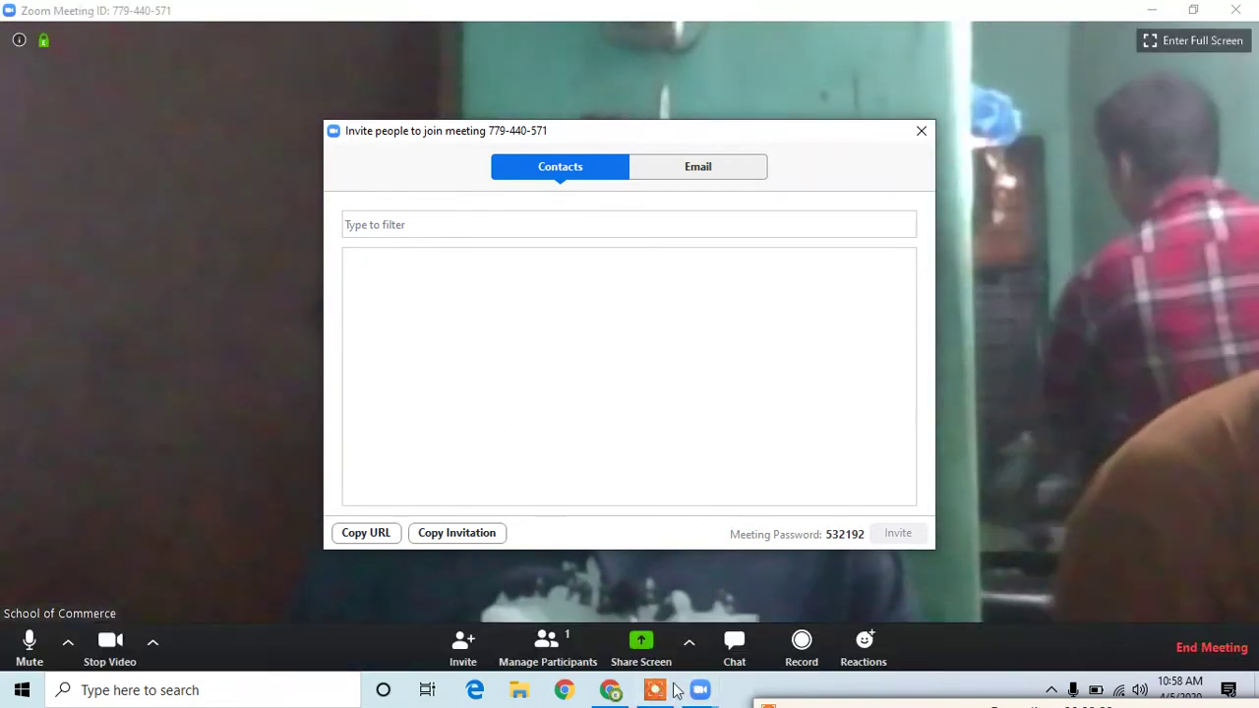
# Pause the Icecream screen recording from its taskbar control bar
pyautogui.click(824, 704)
pyautogui.moveTo(809, 636)
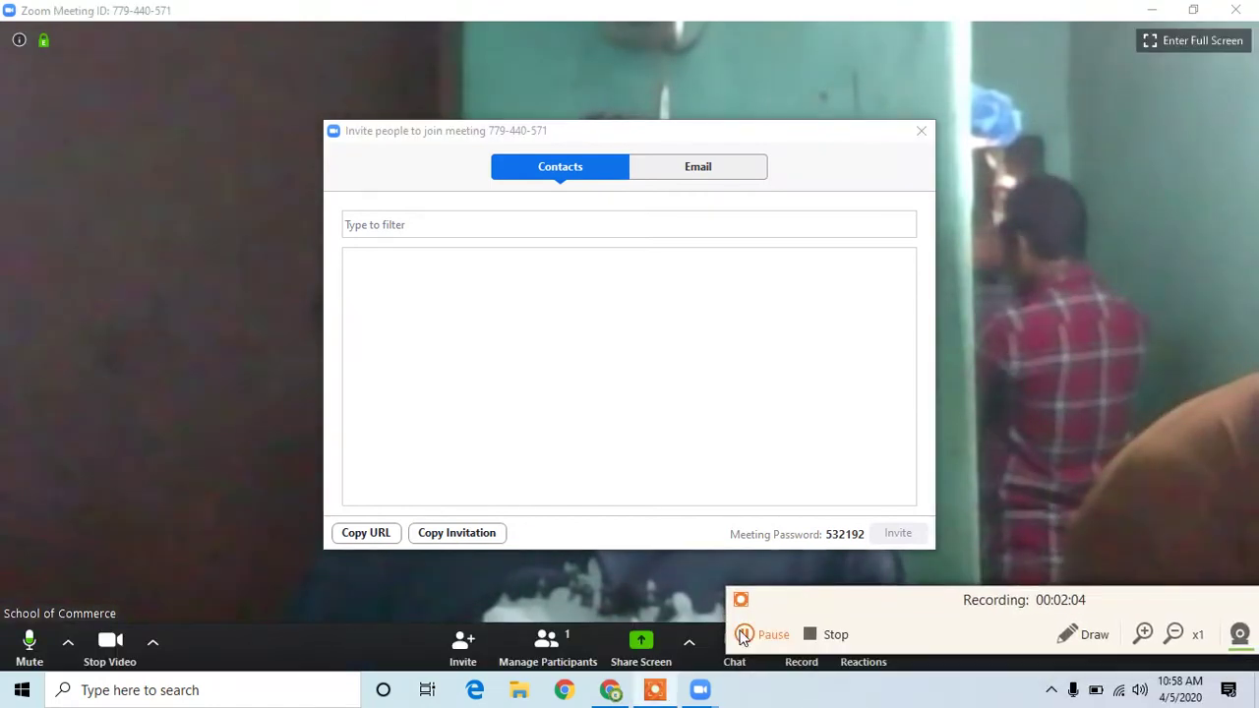
pyautogui.click(745, 634)
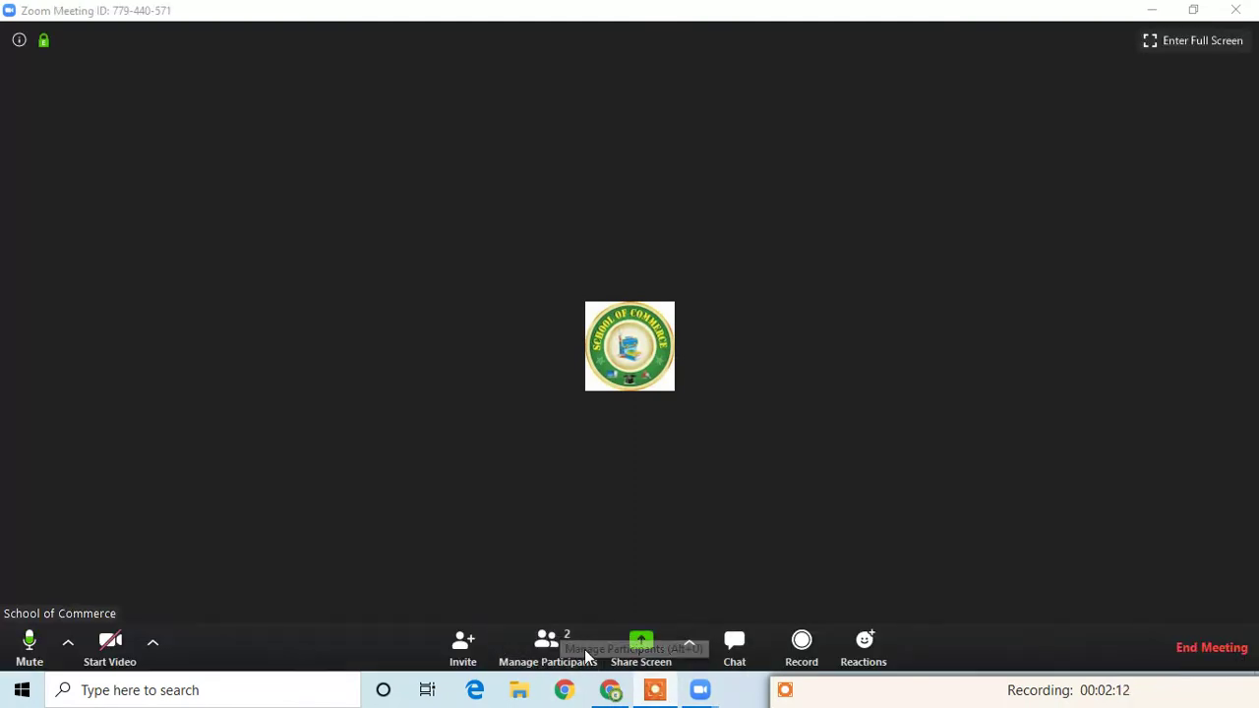
# Open the participants list and turn on 'Put Participants in Waiting Room on Entry'
pyautogui.click(546, 651)
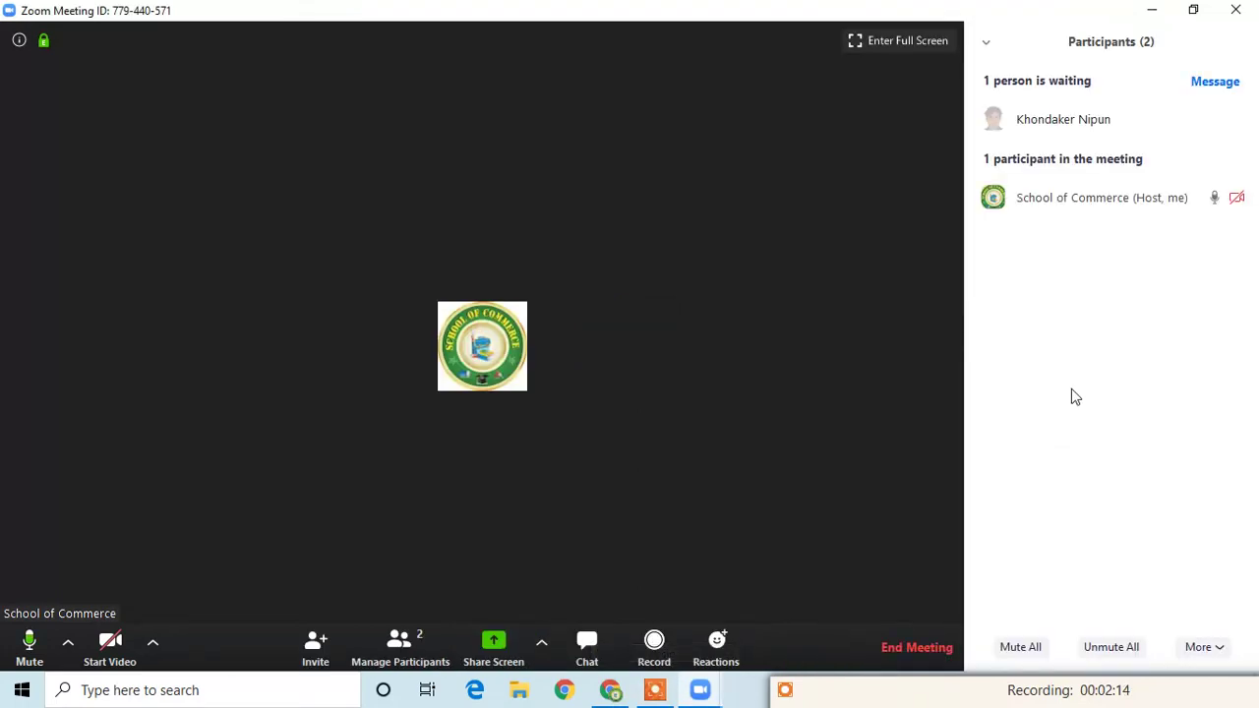
pyautogui.moveTo(1069, 122)
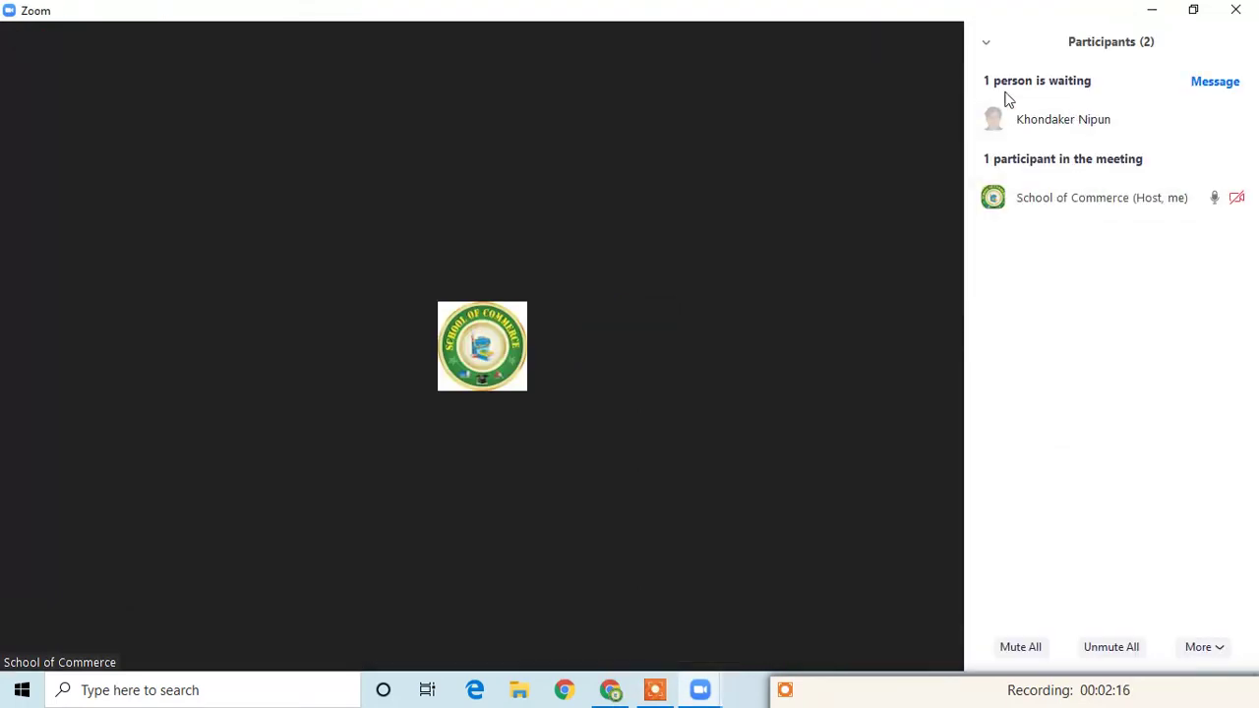
pyautogui.click(1219, 648)
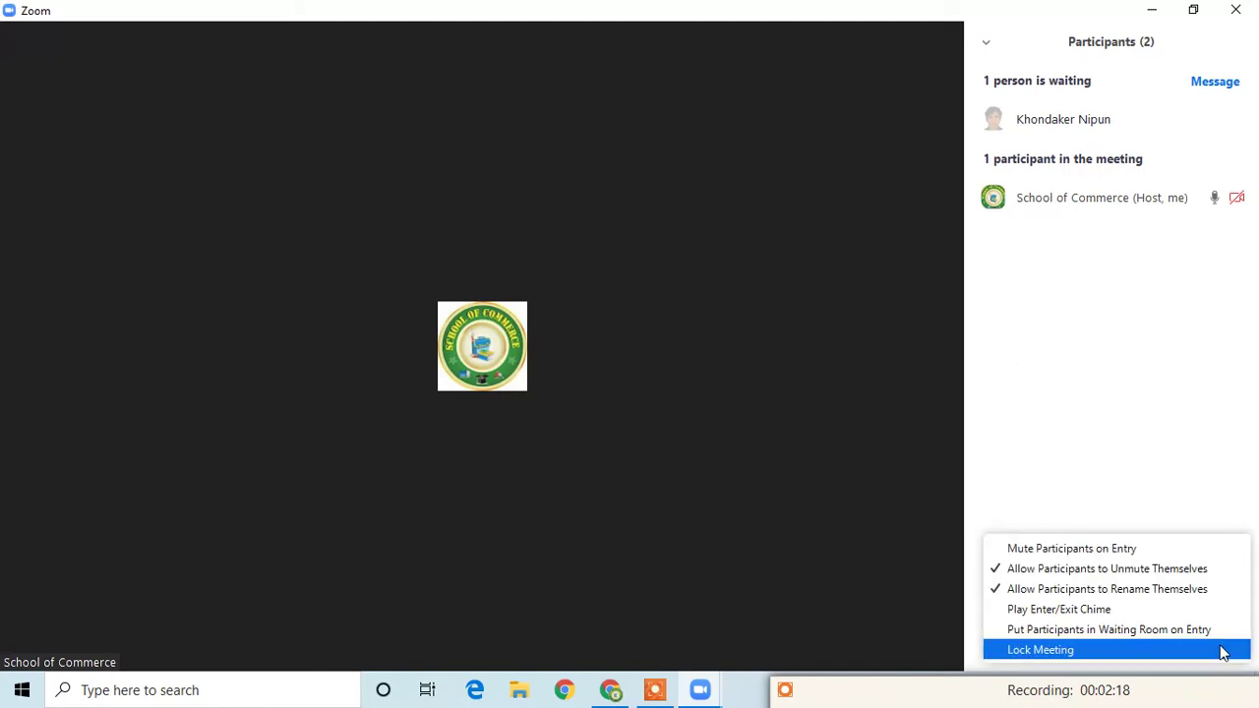
pyautogui.click(1144, 633)
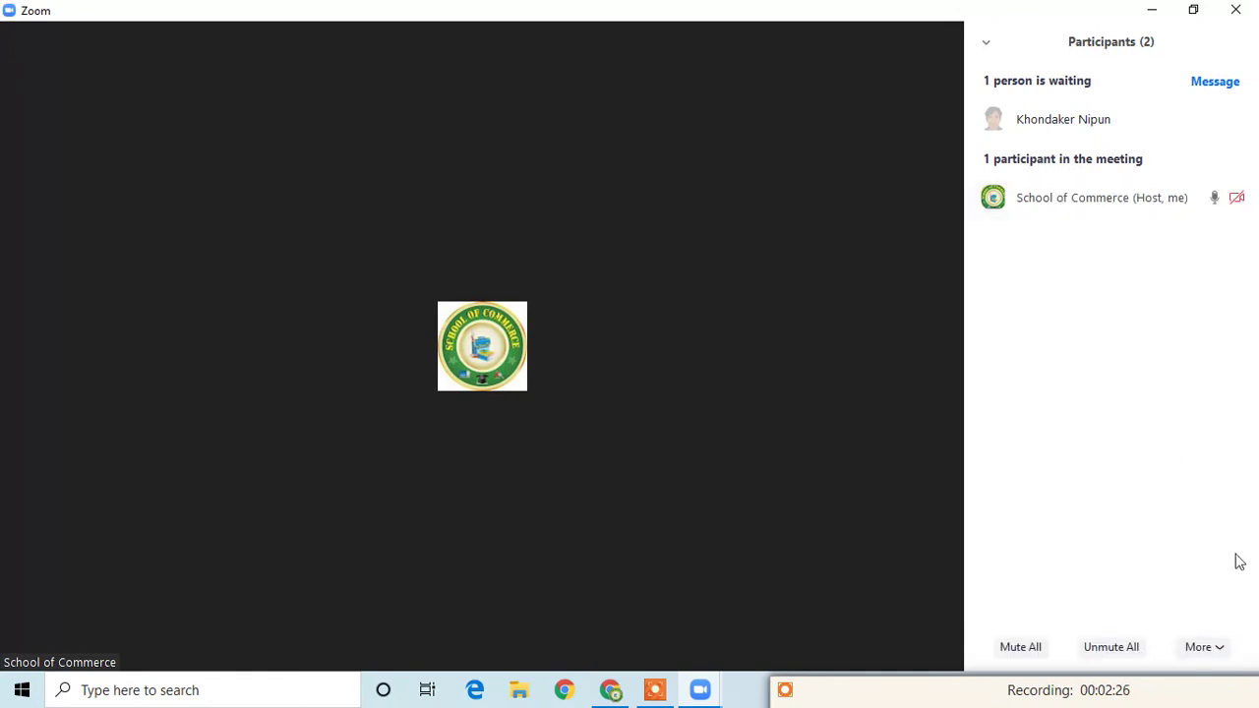
pyautogui.moveTo(1068, 127)
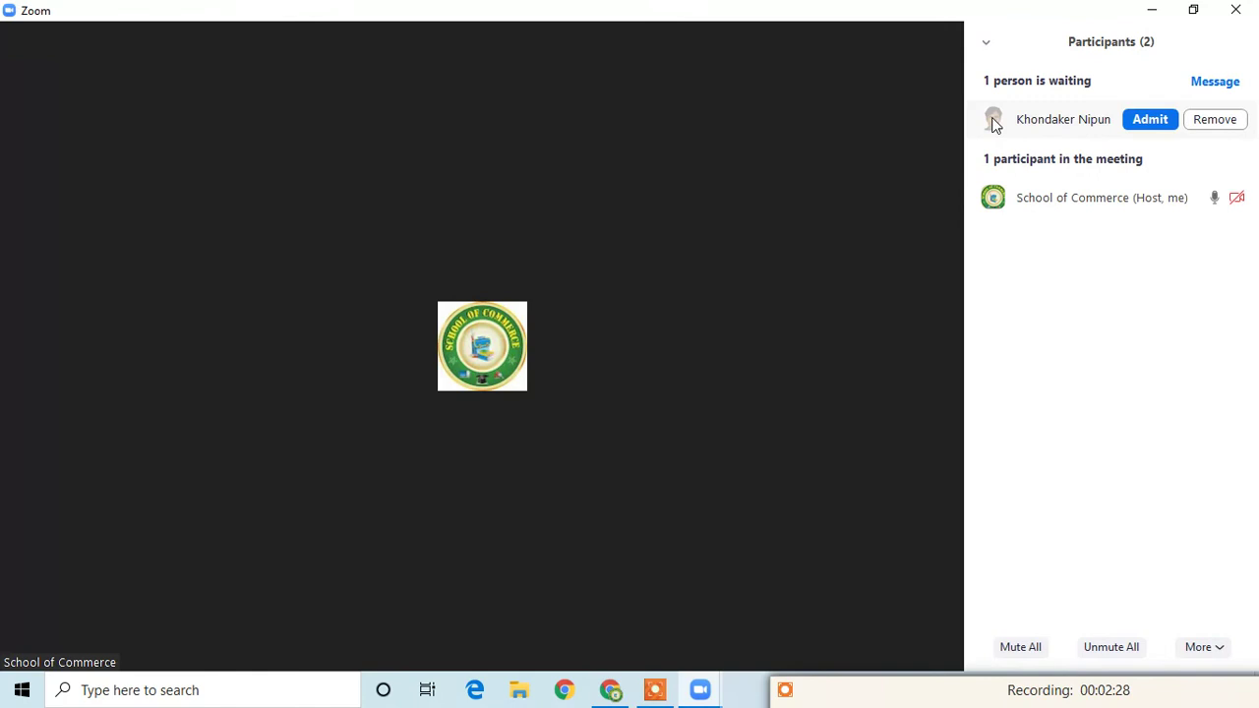
# Admit the waiting participant and close the Participants panel
pyautogui.click(1157, 118)
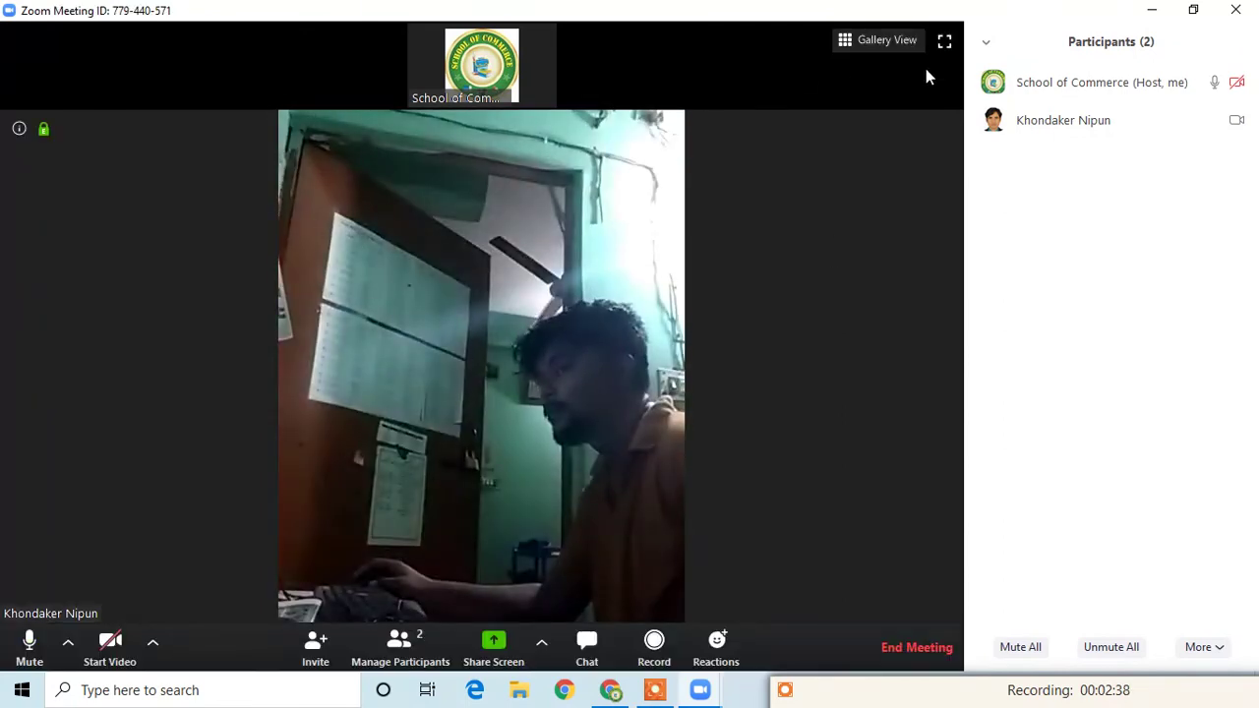
pyautogui.moveTo(1094, 132)
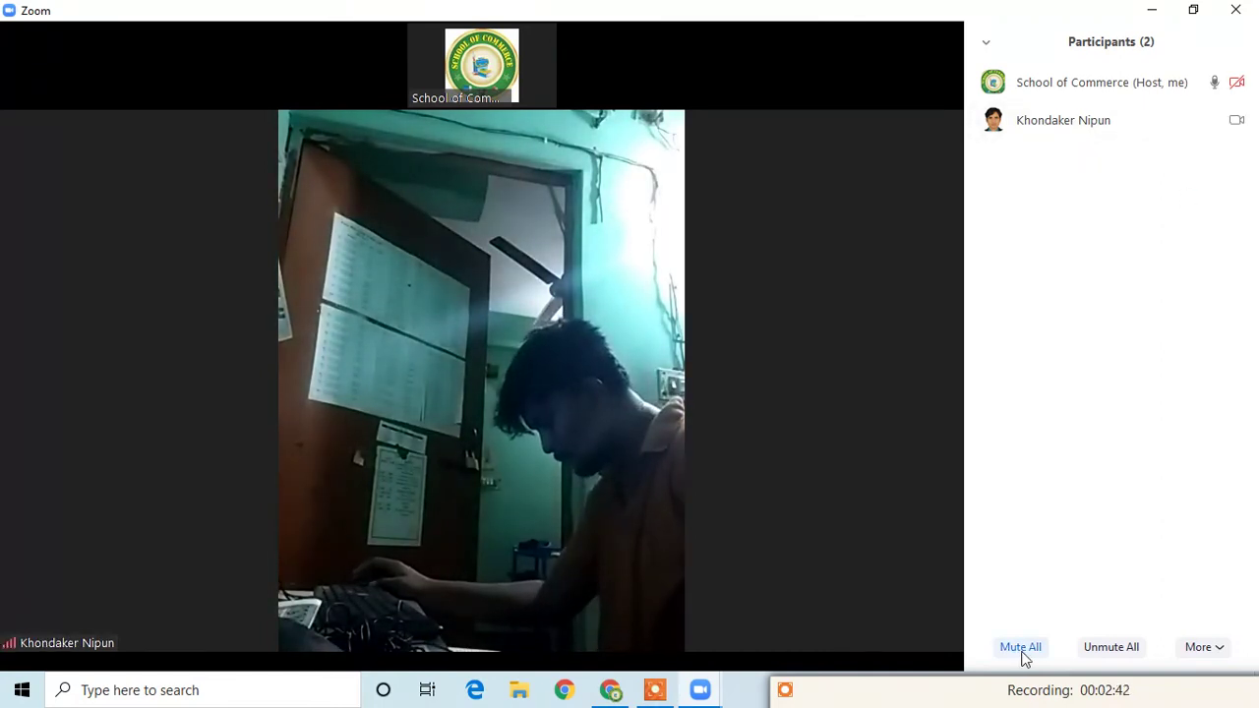
pyautogui.moveTo(432, 579)
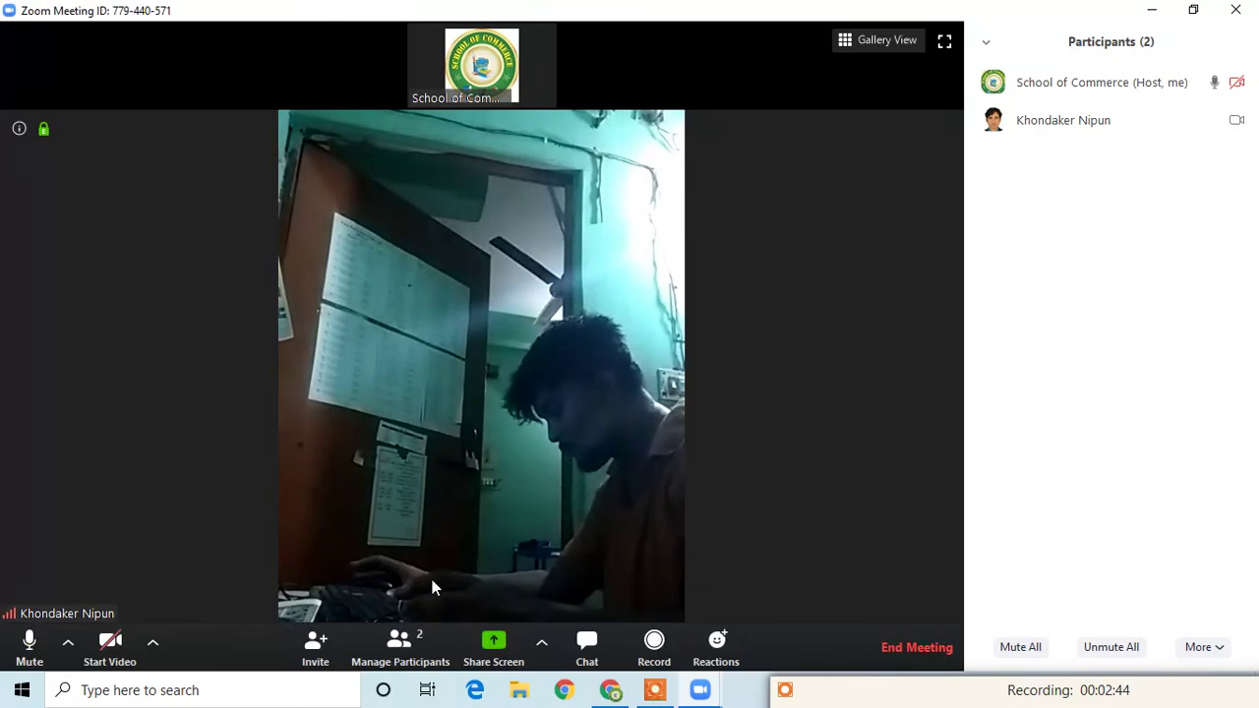
pyautogui.click(382, 645)
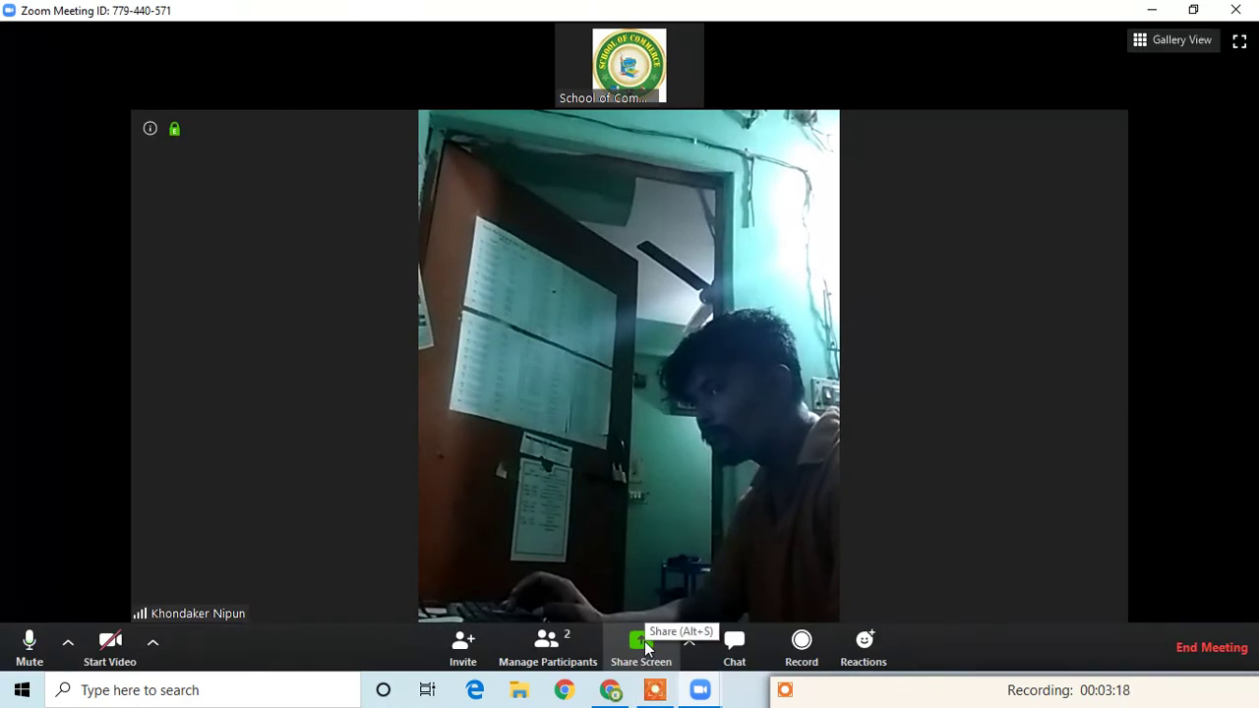
pyautogui.moveTo(605, 648)
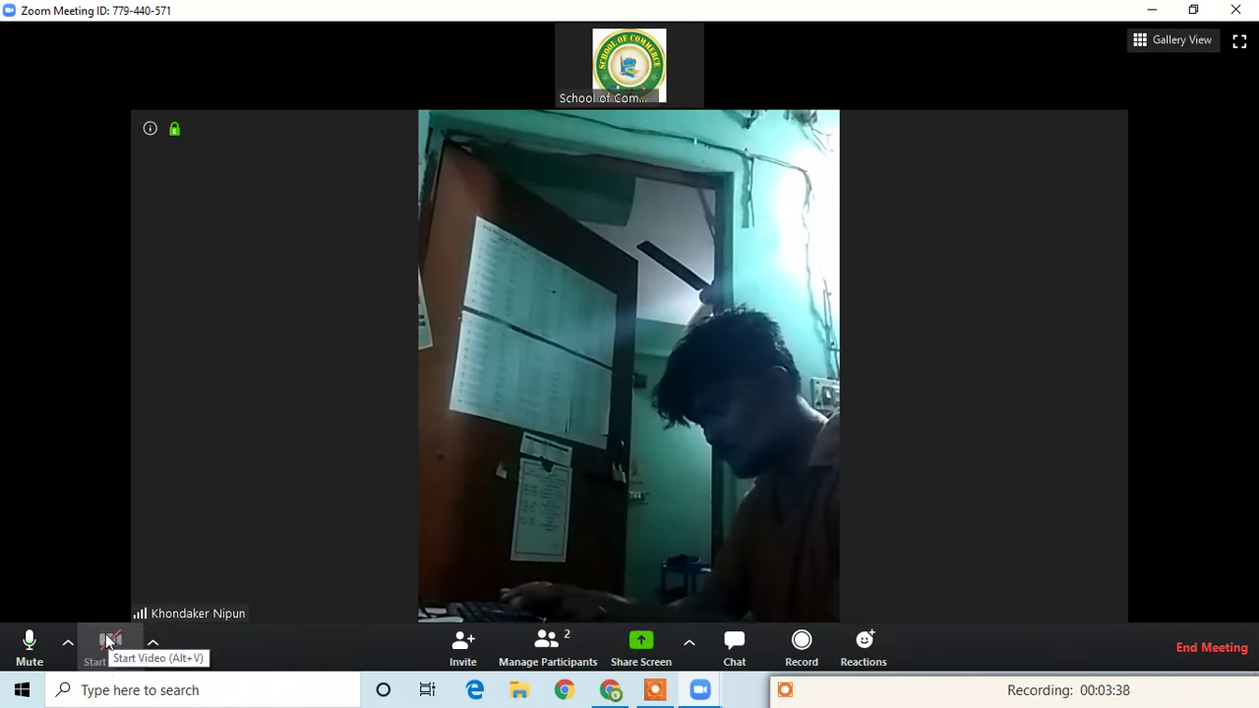
# Turn on the host's camera so live video replaces the logo in self-view
pyautogui.click(126, 655)
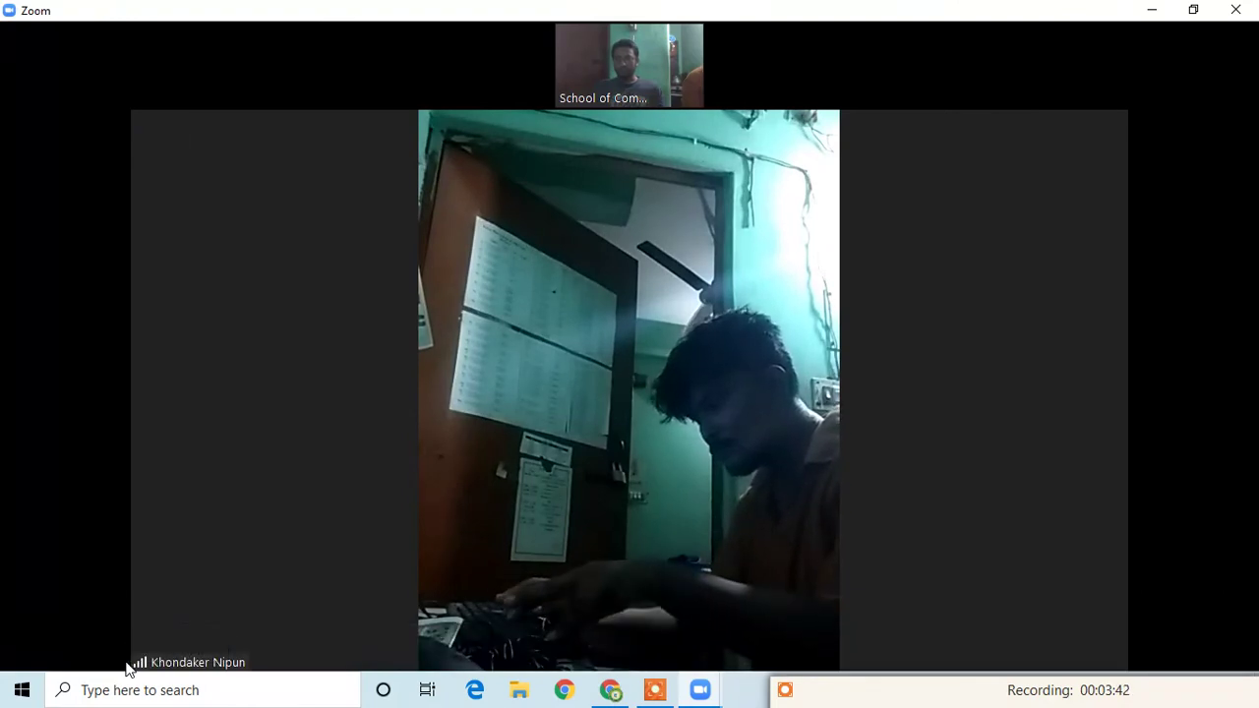
pyautogui.moveTo(118, 658)
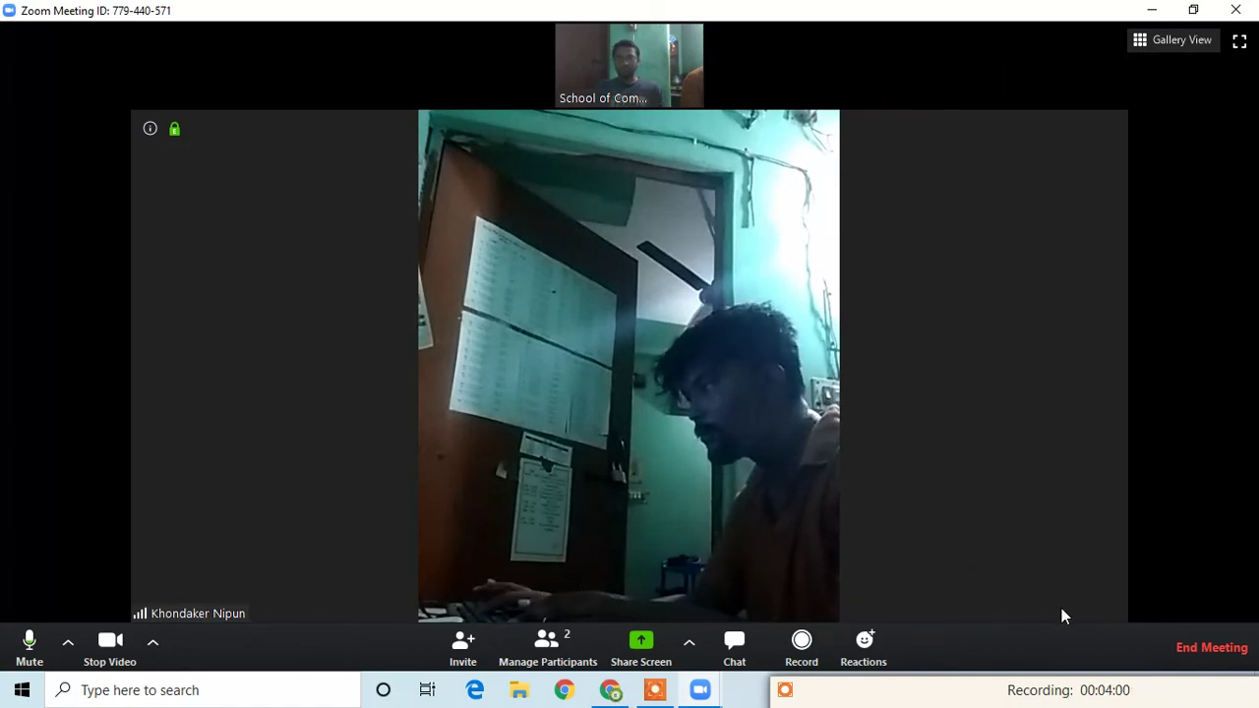
# Leave the meeting via End Meeting and Leave Meeting, then pull up the recorder controls
pyautogui.click(1209, 649)
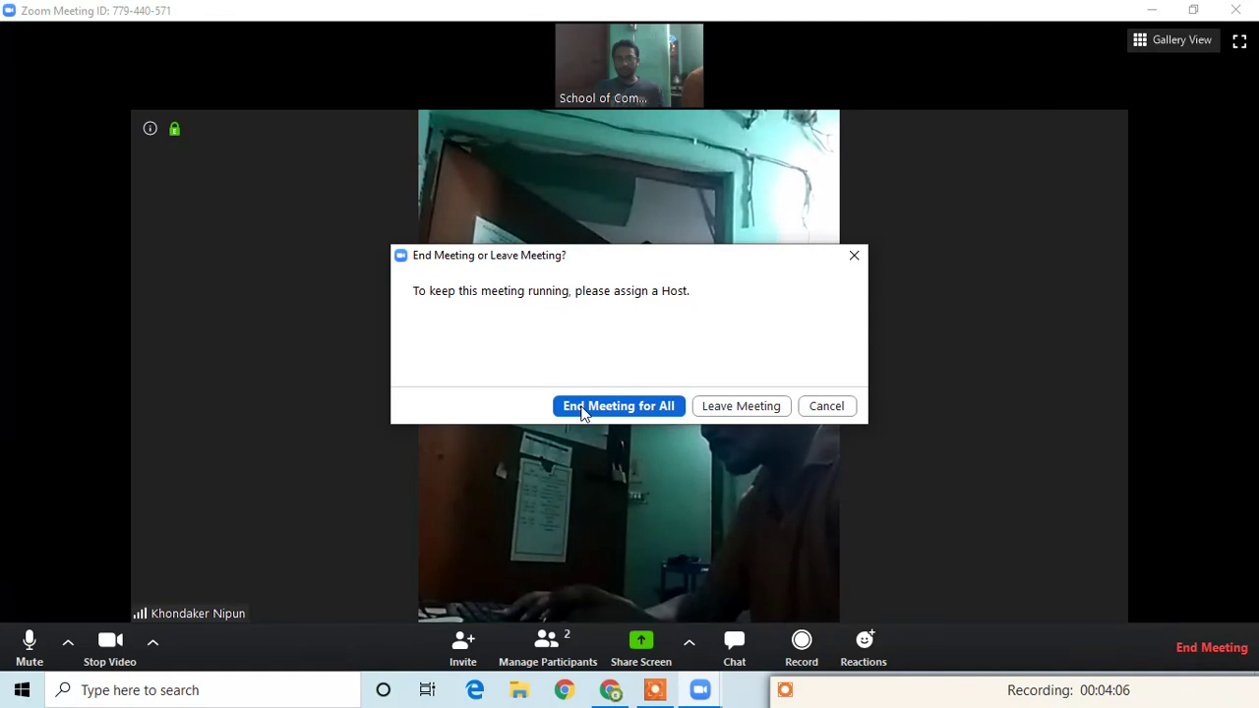
pyautogui.click(748, 417)
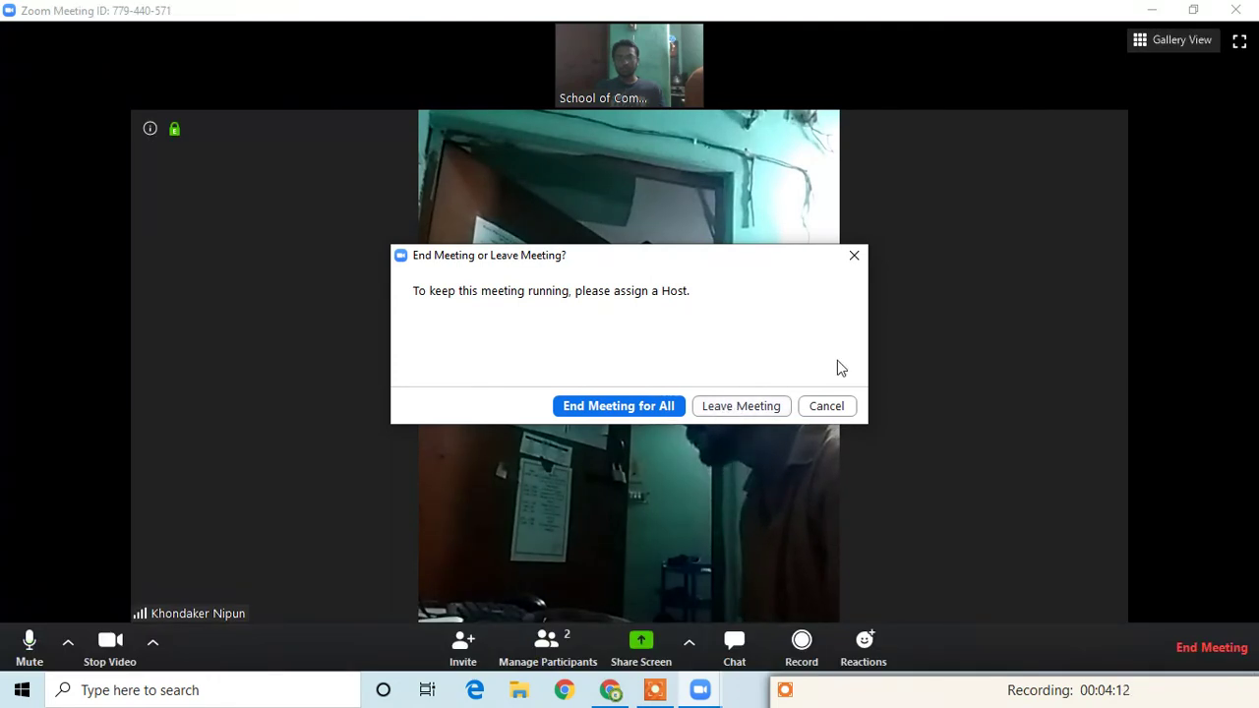
pyautogui.click(598, 407)
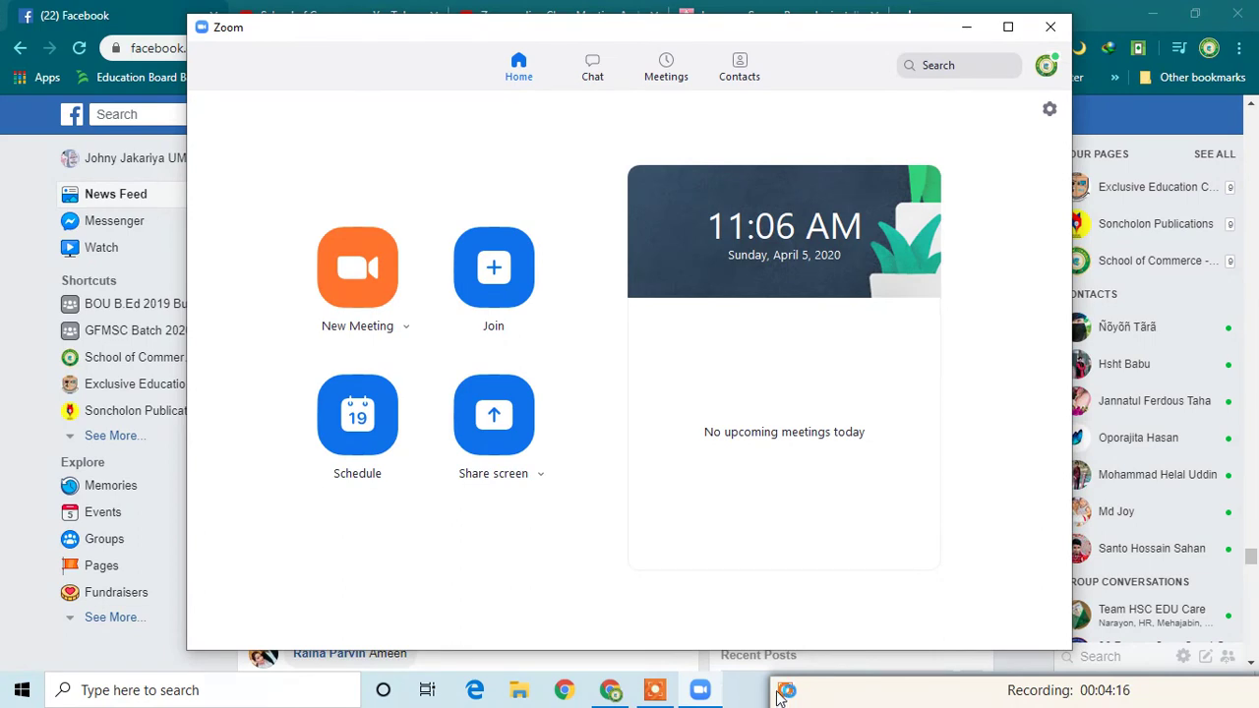
pyautogui.moveTo(809, 700)
pyautogui.mouseDown()
pyautogui.moveTo(777, 649)
pyautogui.moveTo(740, 529)
pyautogui.mouseUp()
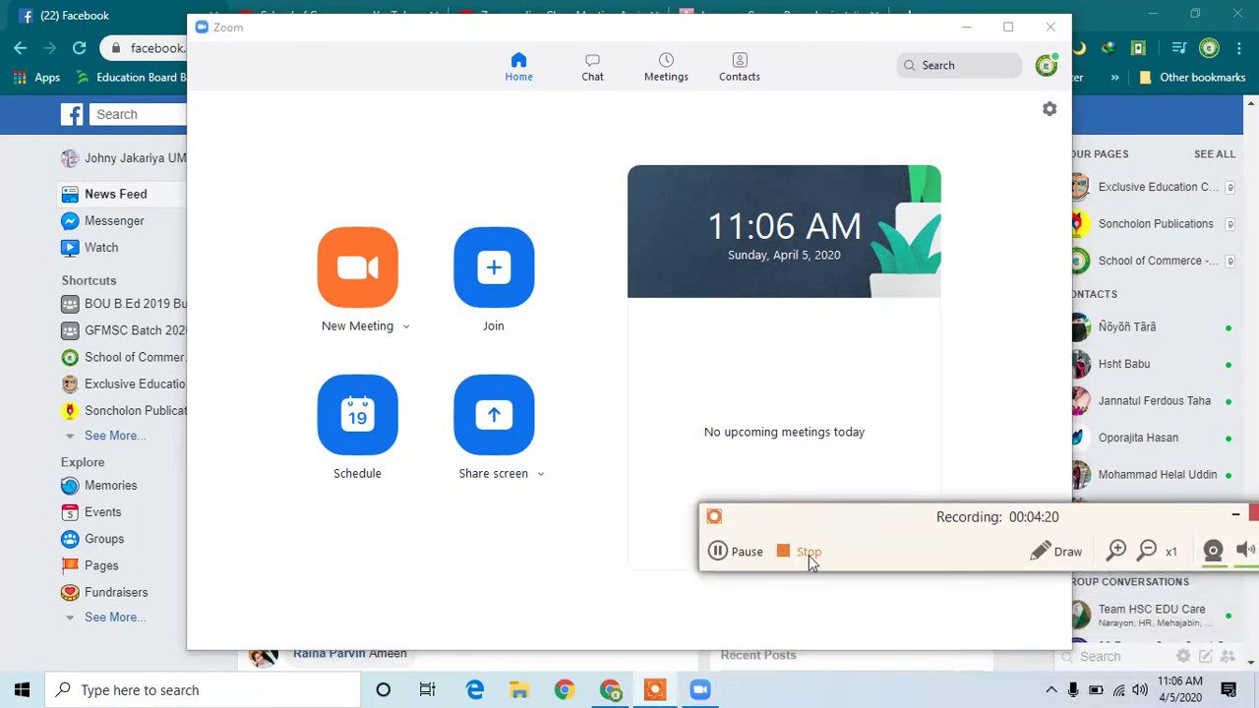